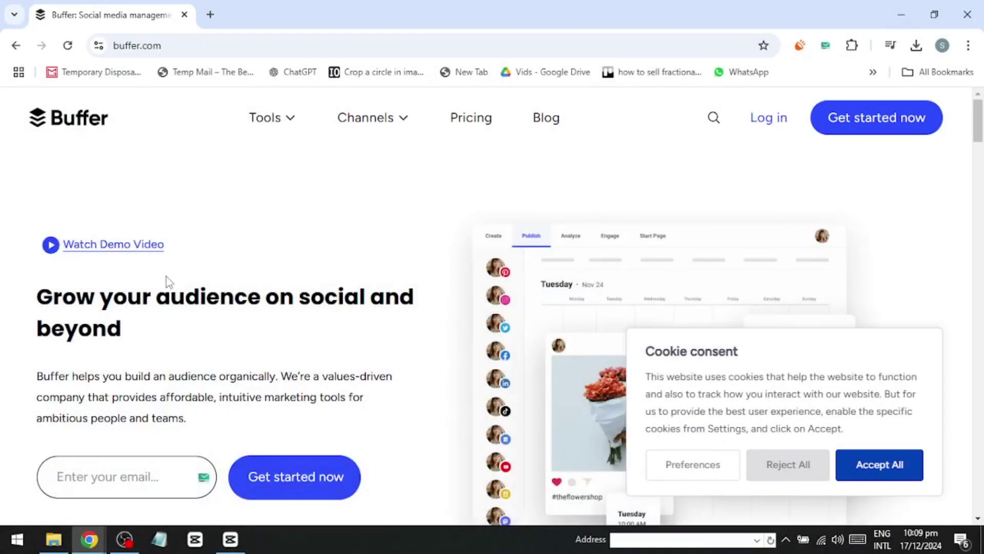
Accept all cookies, look over the Tools menu, and choose Get started now
left_click(857, 467)
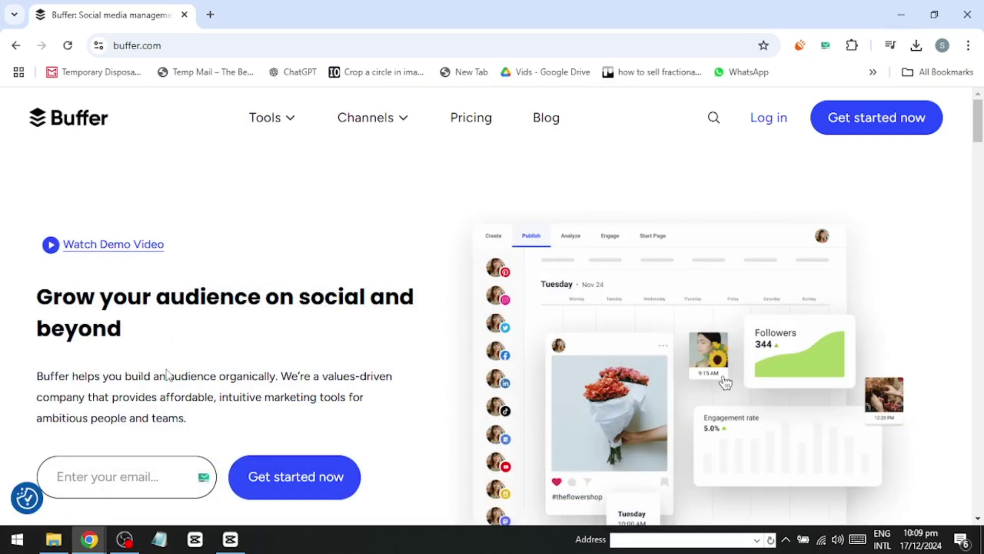
left_click(291, 123)
left_click(909, 125)
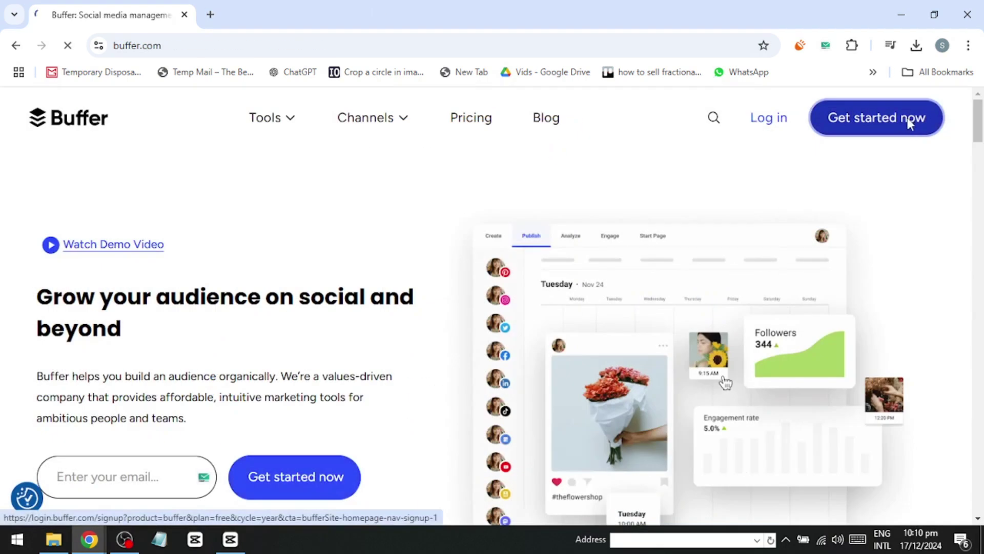
Sign up with the saved e-mail address and begin connecting a Facebook Page
left_click(907, 118)
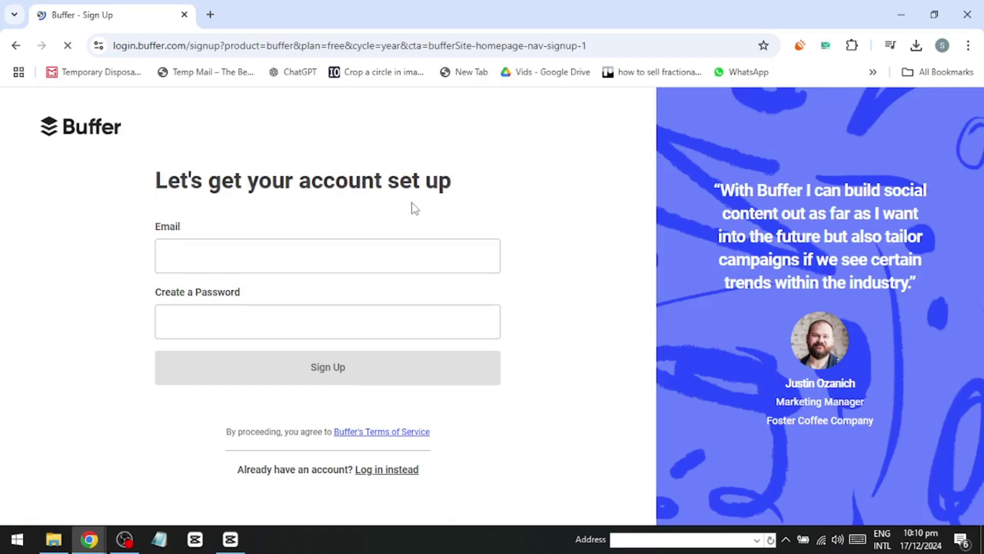
left_click(243, 267)
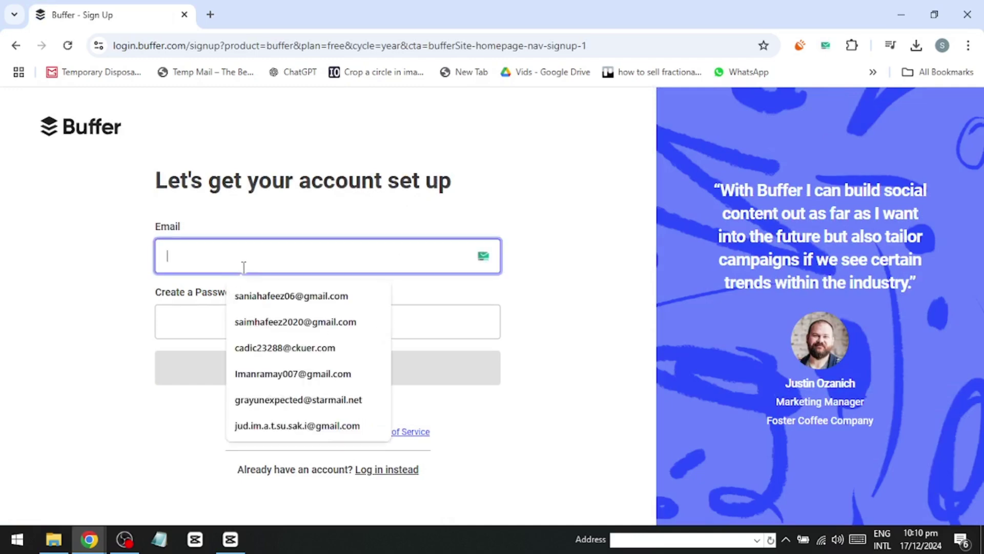
left_click(272, 305)
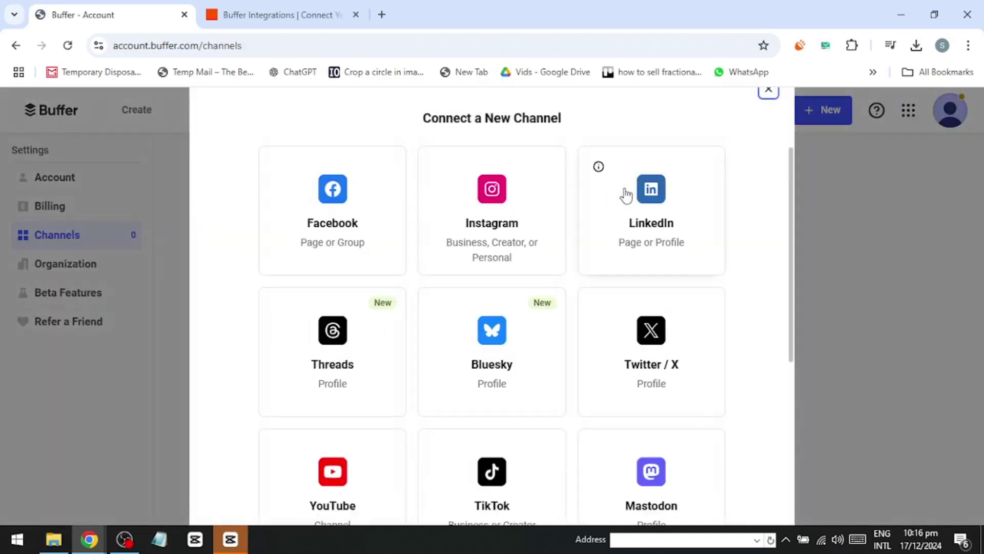
left_click(355, 206)
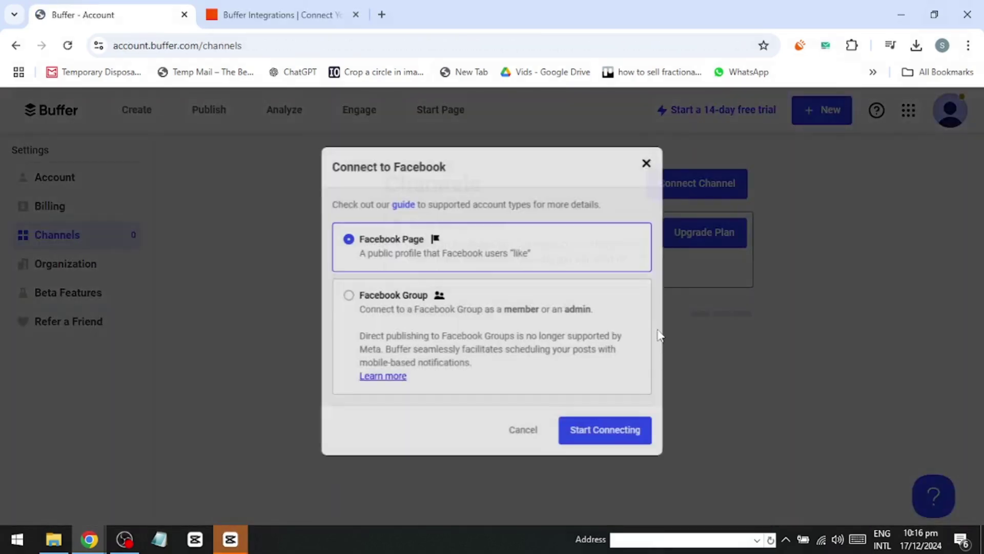
left_click(608, 446)
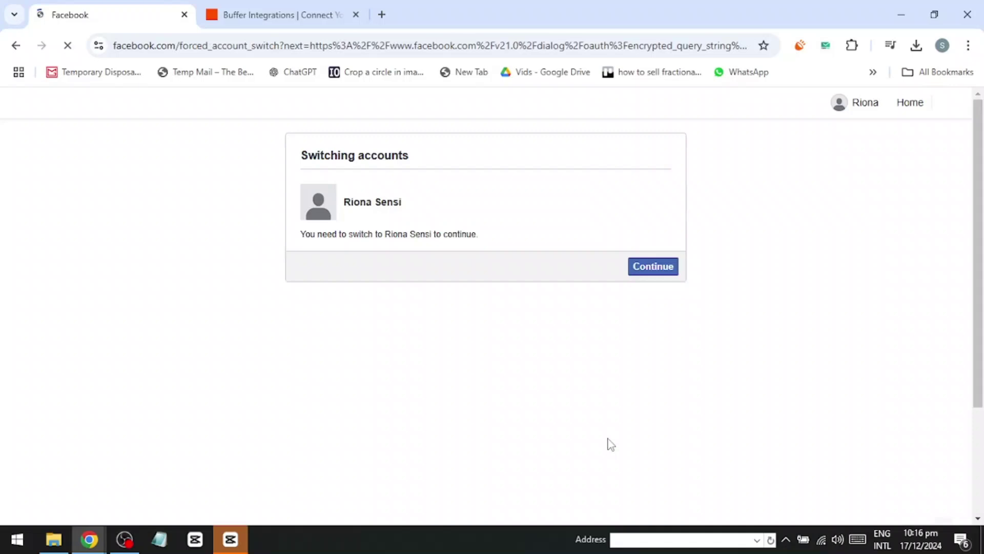
Approve Buffer's access to the Facebook account, then open Buffer's Zapier integration page
left_click(647, 270)
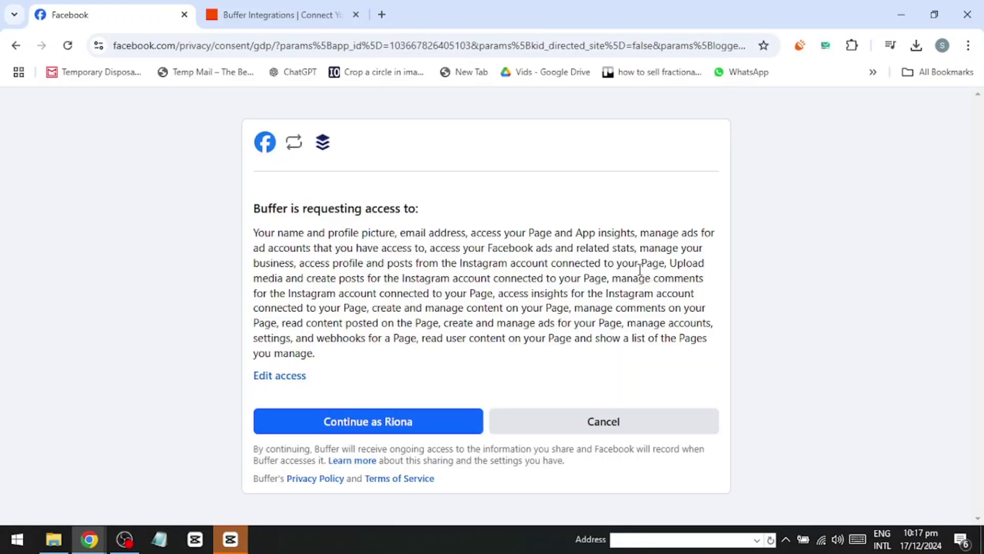
left_click(438, 416)
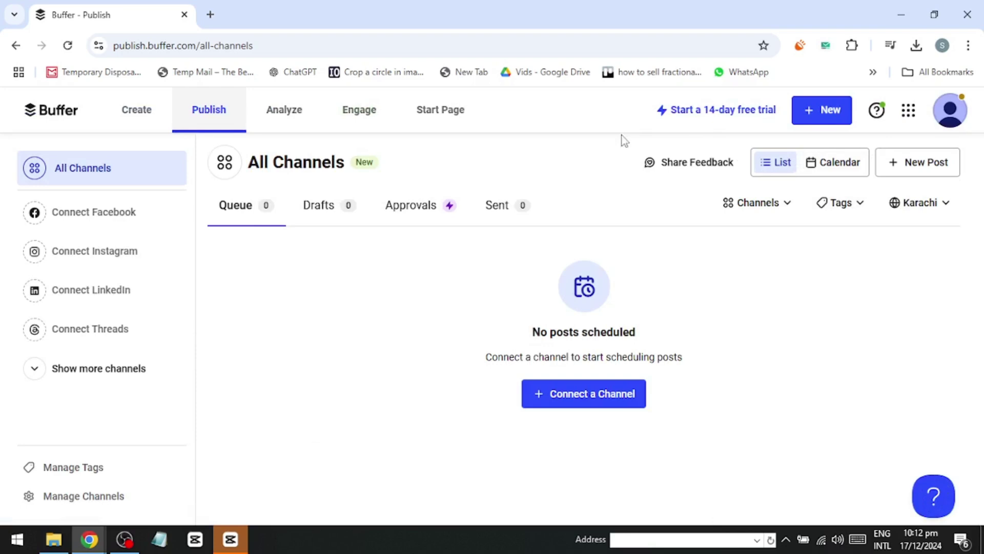
left_click(899, 120)
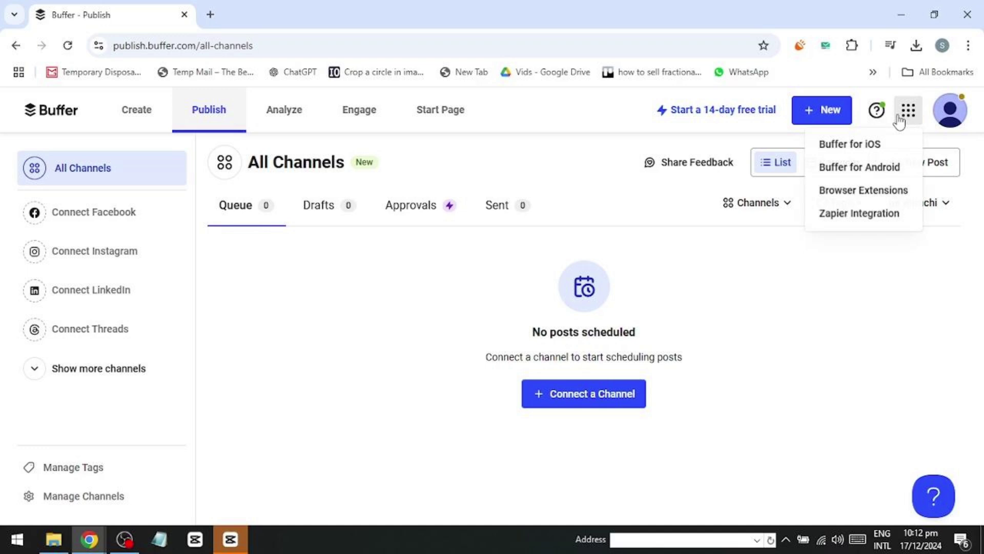
left_click(859, 213)
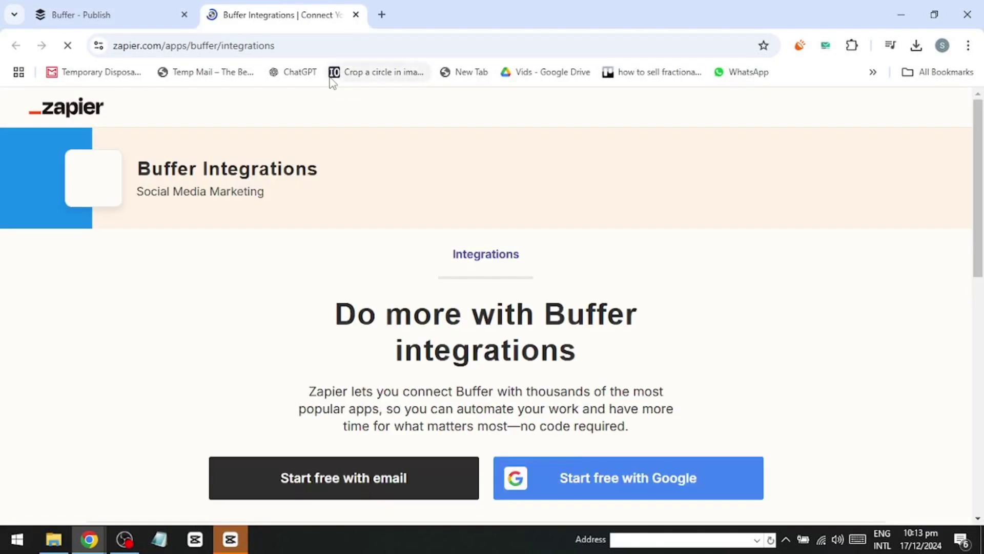
Skim the Zapier Buffer Integrations page, then return to the Buffer - Publish tab
scroll(479, 403, "down", 3)
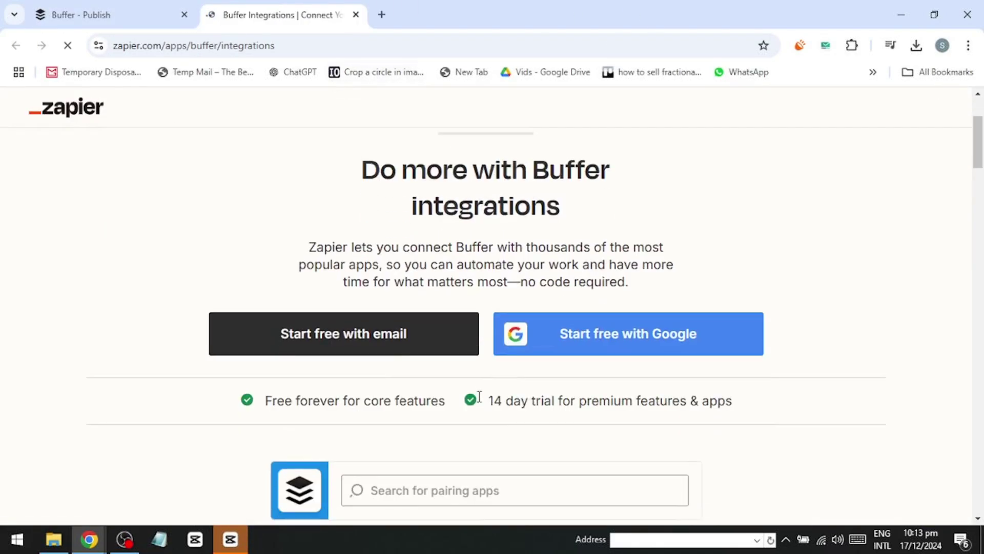
scroll(478, 397, "down", 10)
scroll(481, 399, "up", 2)
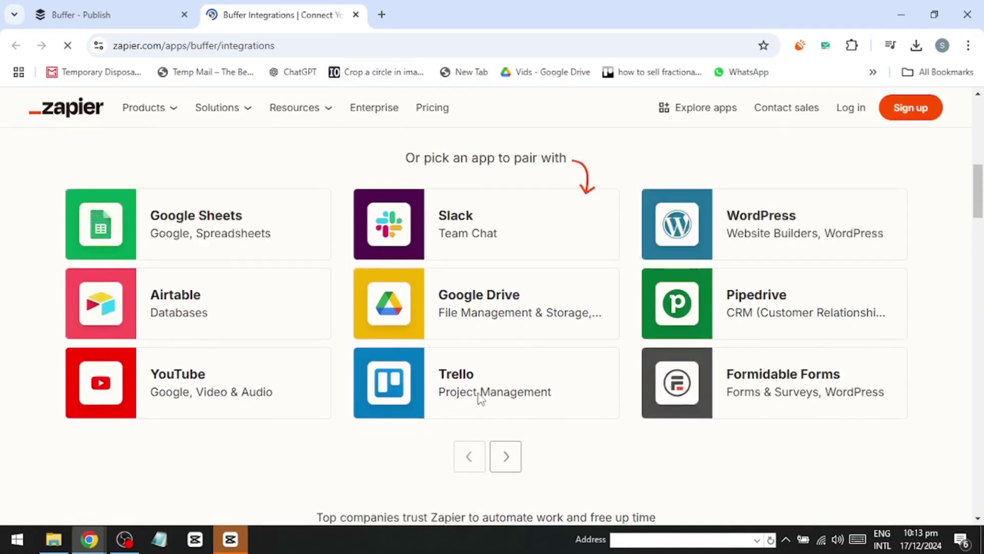
scroll(497, 321, "up", 8)
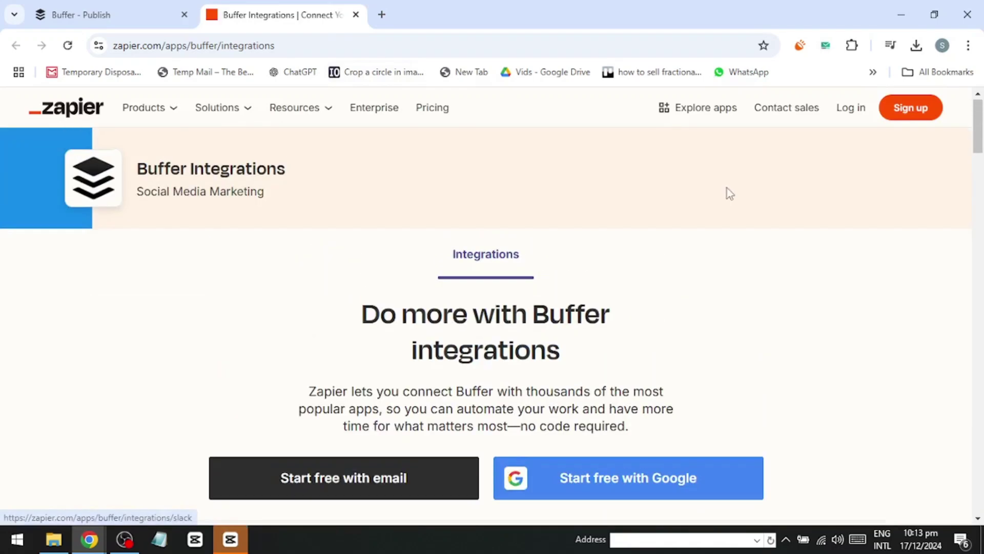
left_click(82, 15)
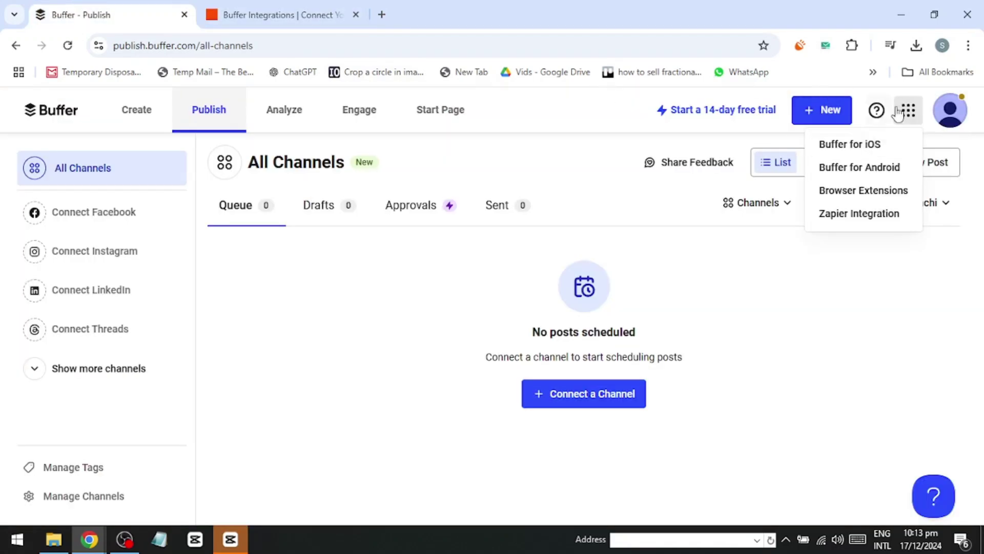
Choose Invite Your Team from the avatar menu and dismiss the Upgrade from Free offer
left_click(949, 115)
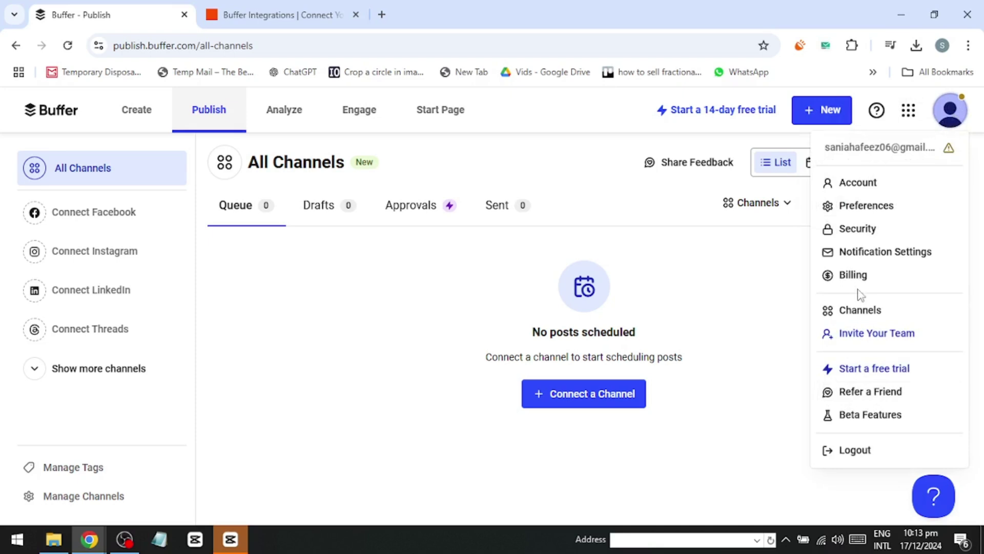
left_click(800, 364)
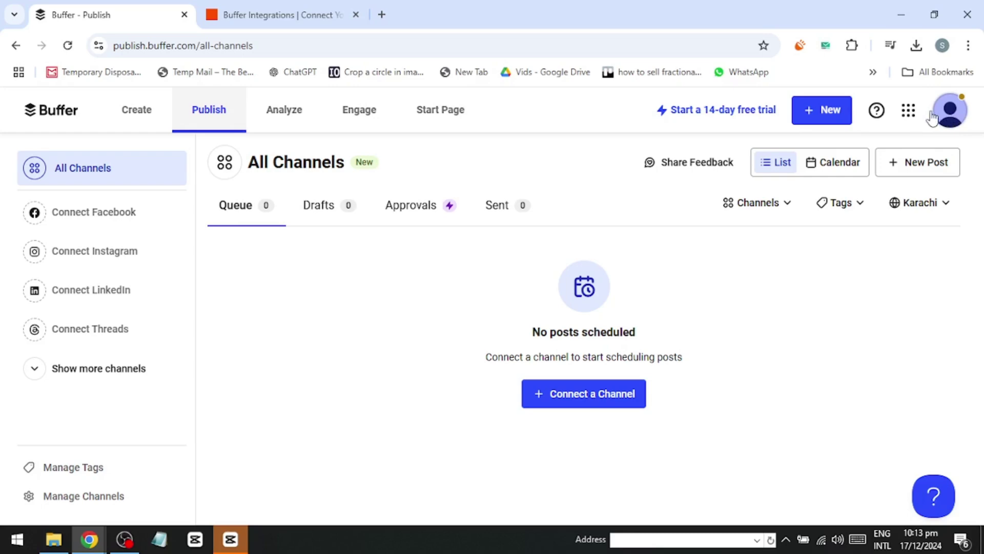
left_click(909, 111)
left_click(950, 113)
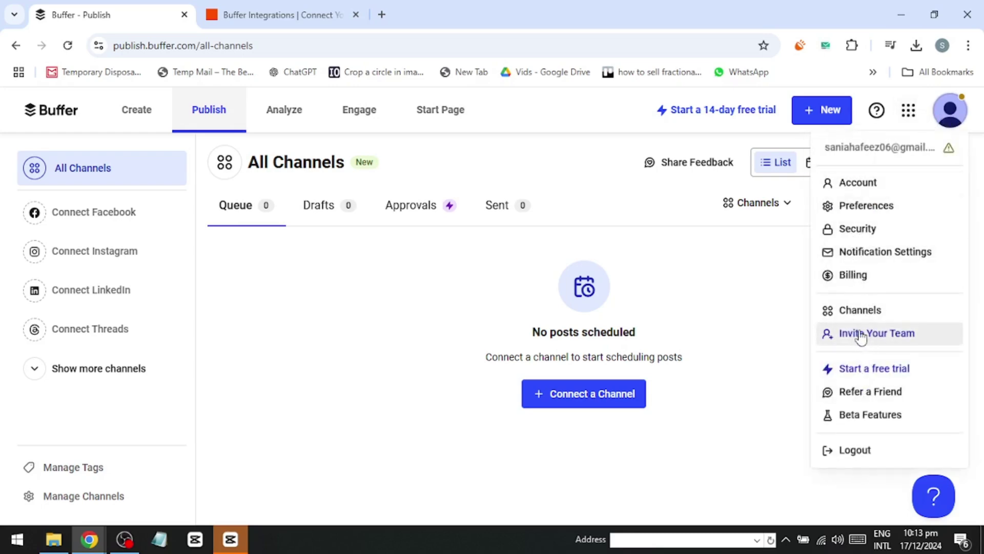
left_click(879, 334)
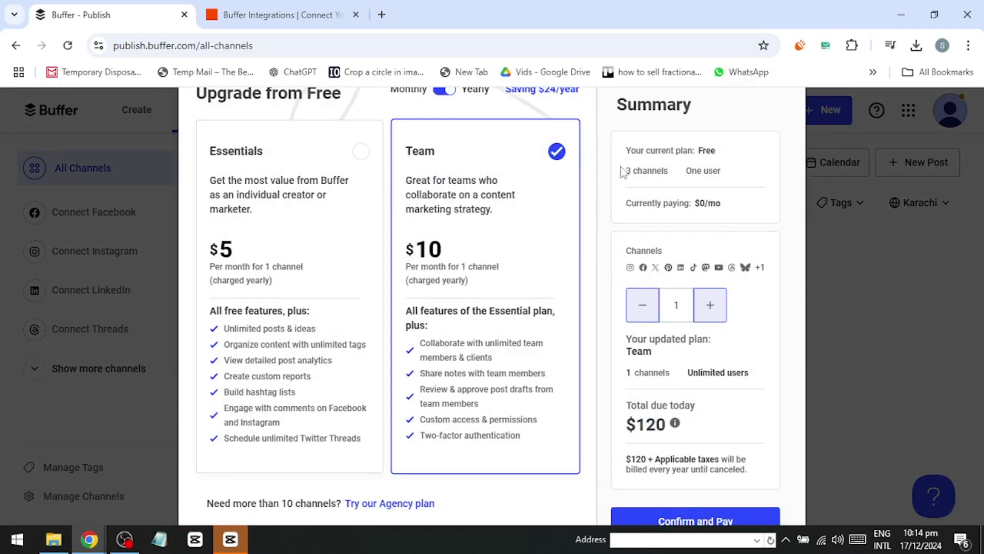
left_click(866, 190)
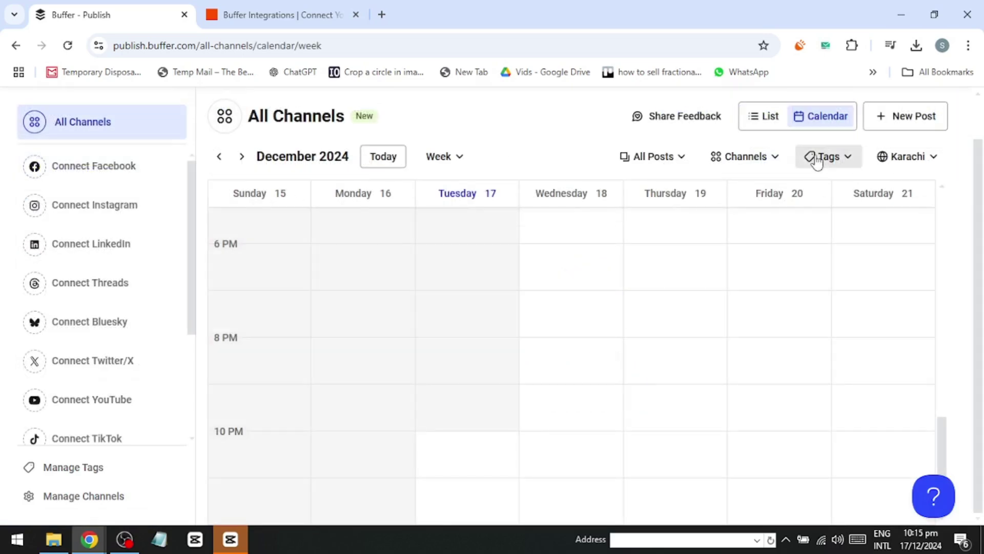
mouse_move(583, 240)
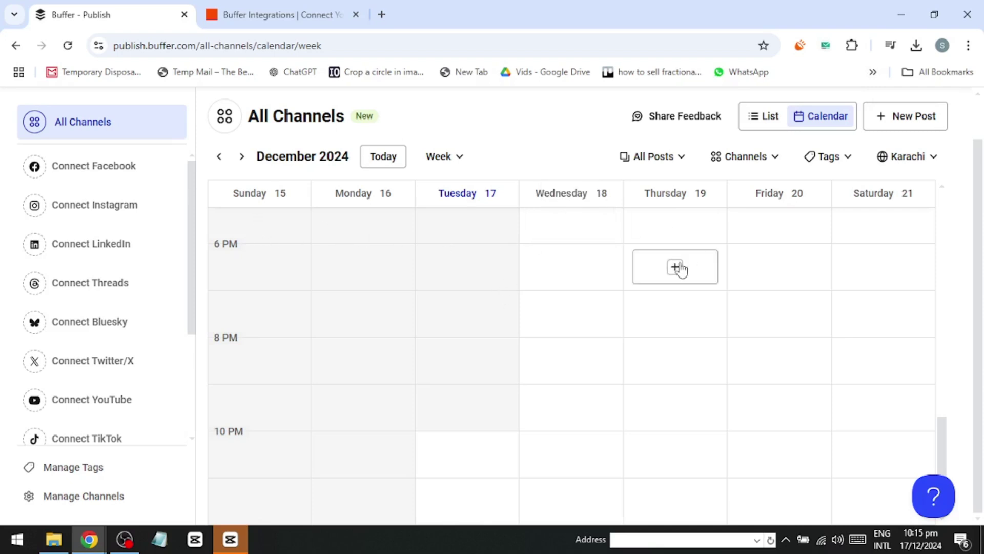
left_click(663, 281)
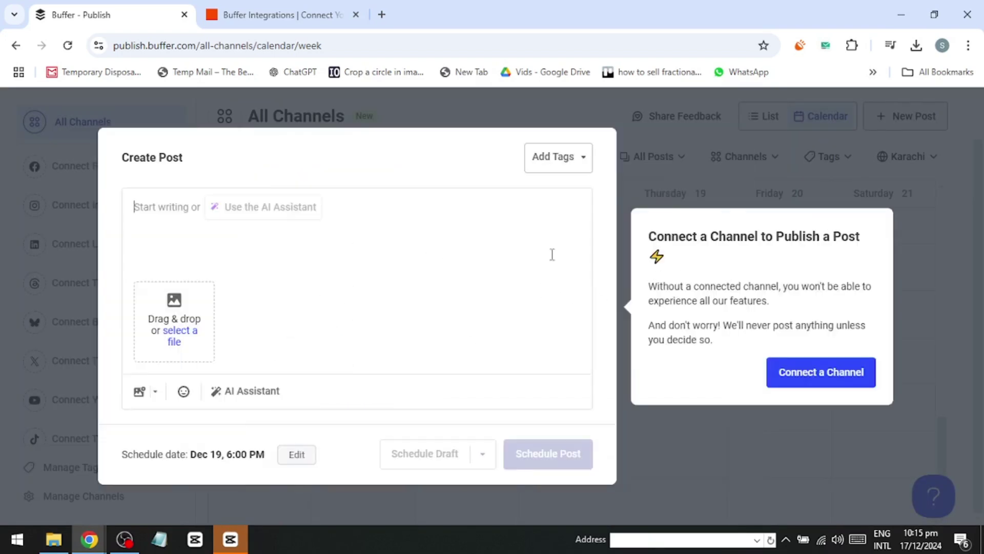
left_click_drag(223, 454, 298, 459)
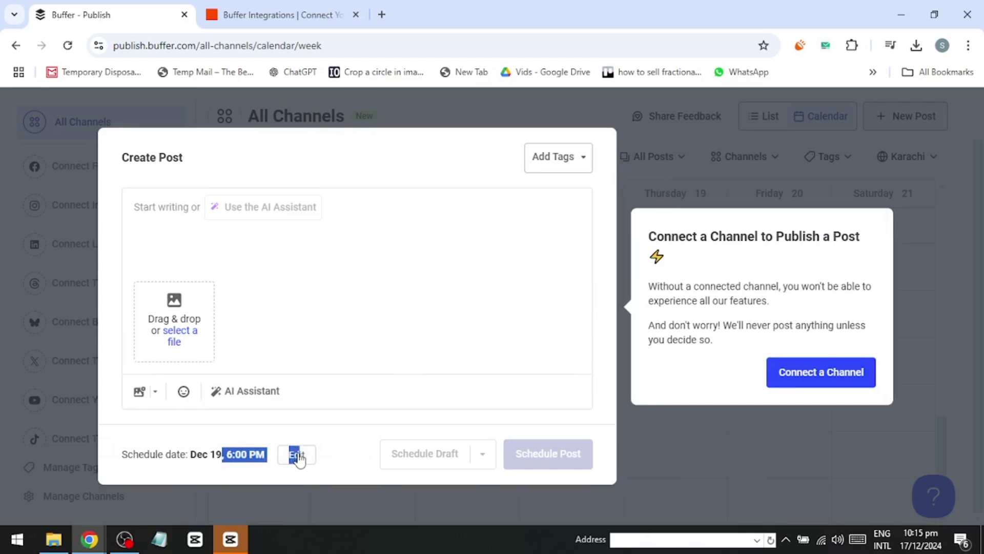
left_click(209, 208)
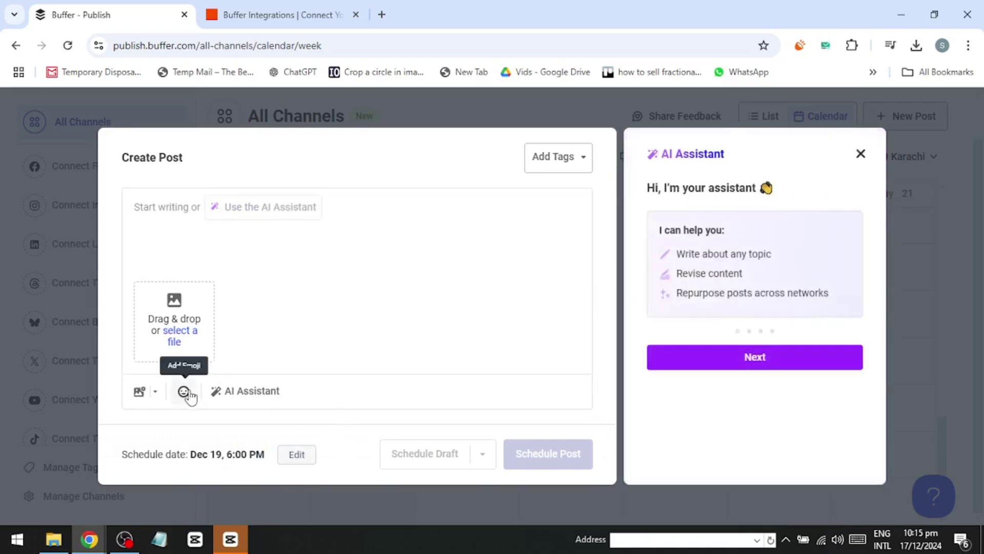
left_click(184, 392)
left_click(382, 333)
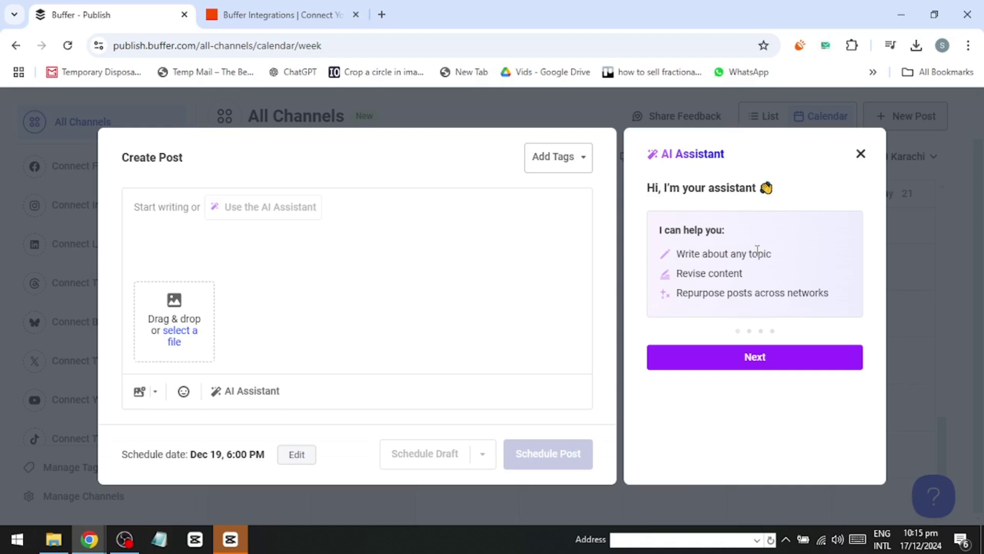
left_click(771, 354)
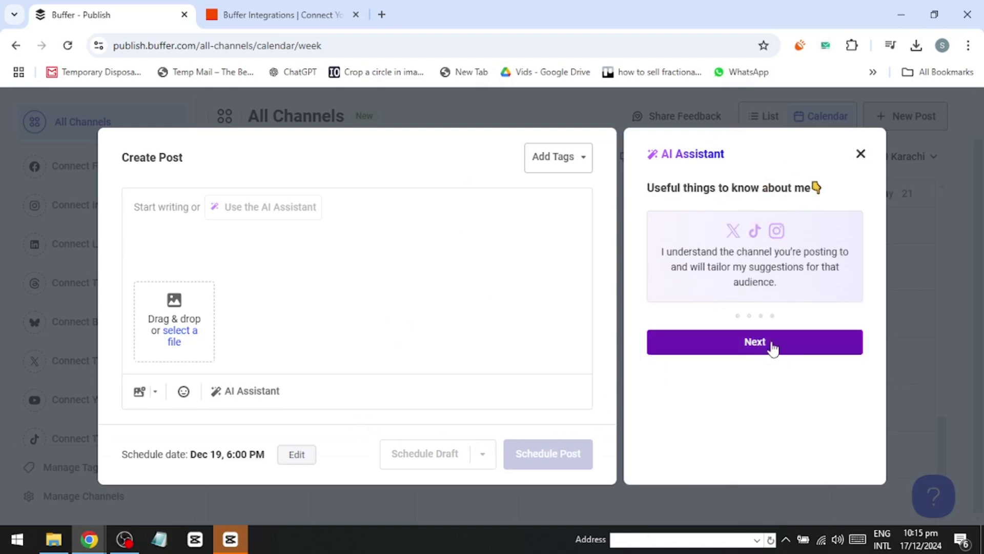
left_click(771, 345)
left_click(772, 355)
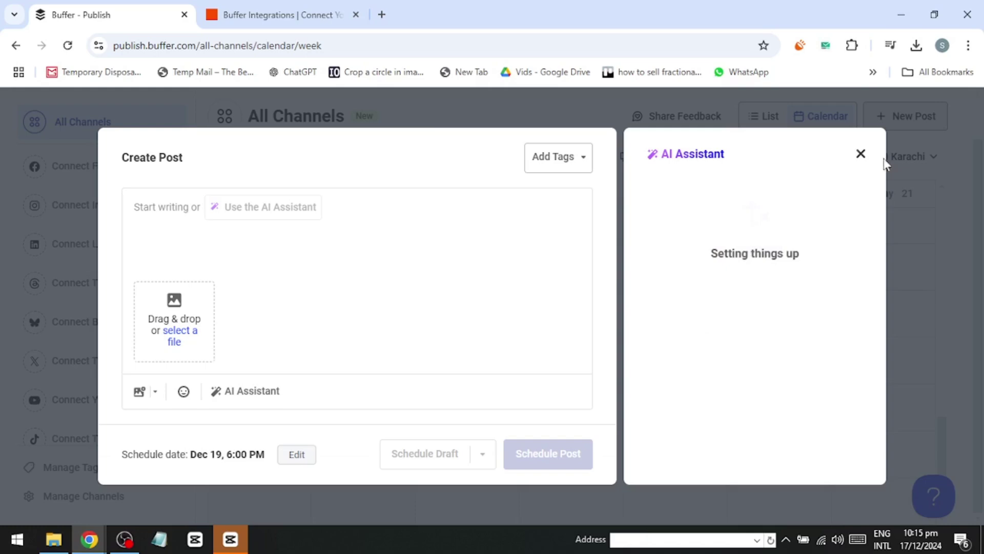
left_click(683, 228)
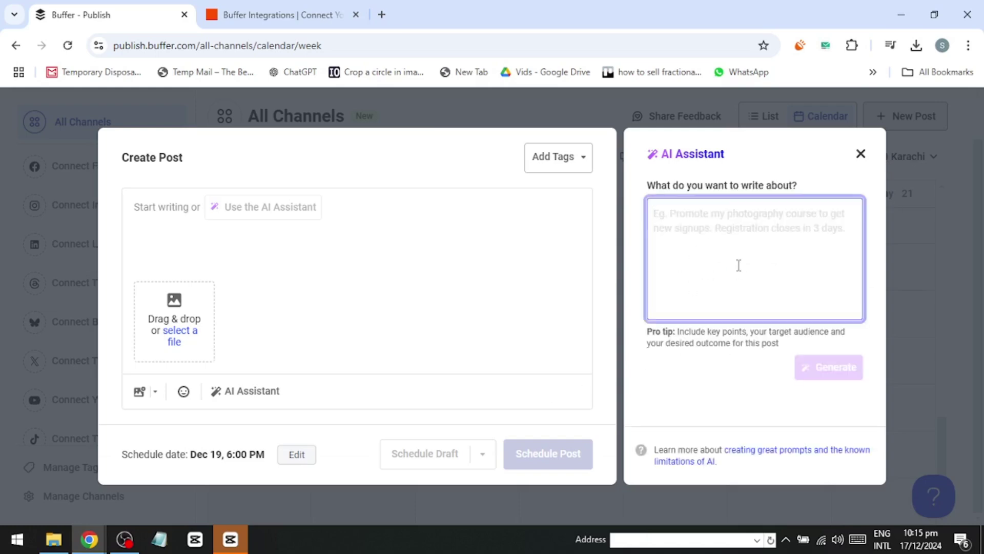
left_click(861, 154)
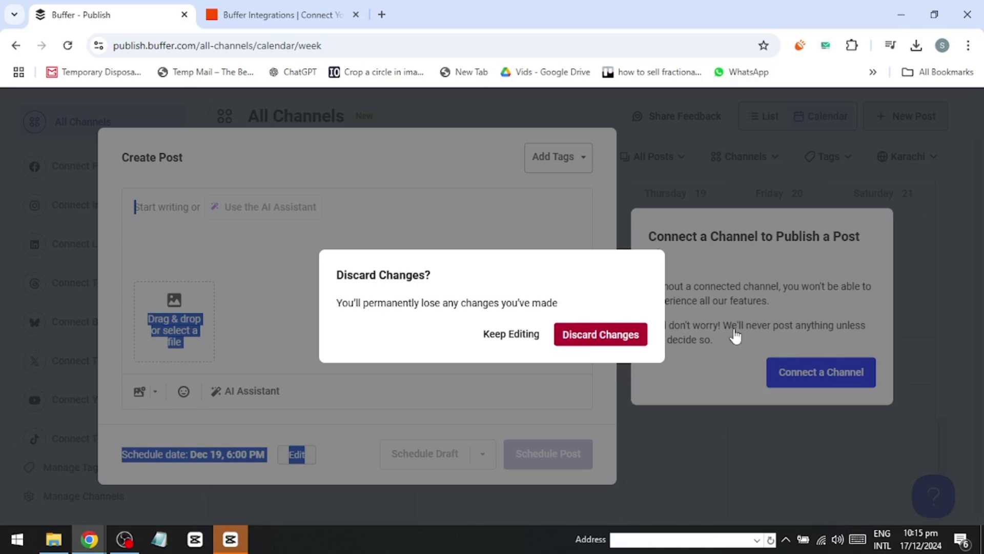
left_click(601, 334)
Switch the calendar to Month view and page back to June 2024
left_click(449, 159)
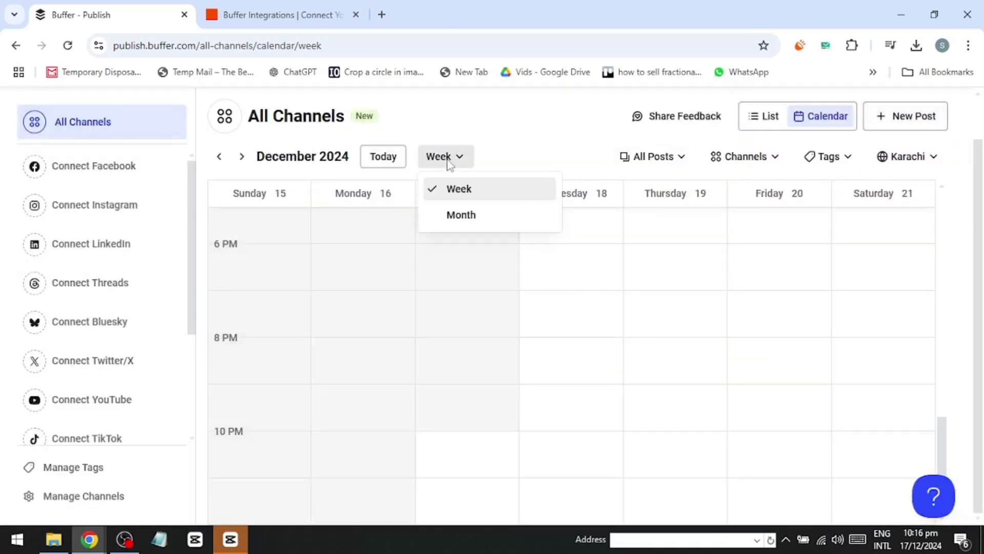
left_click(469, 218)
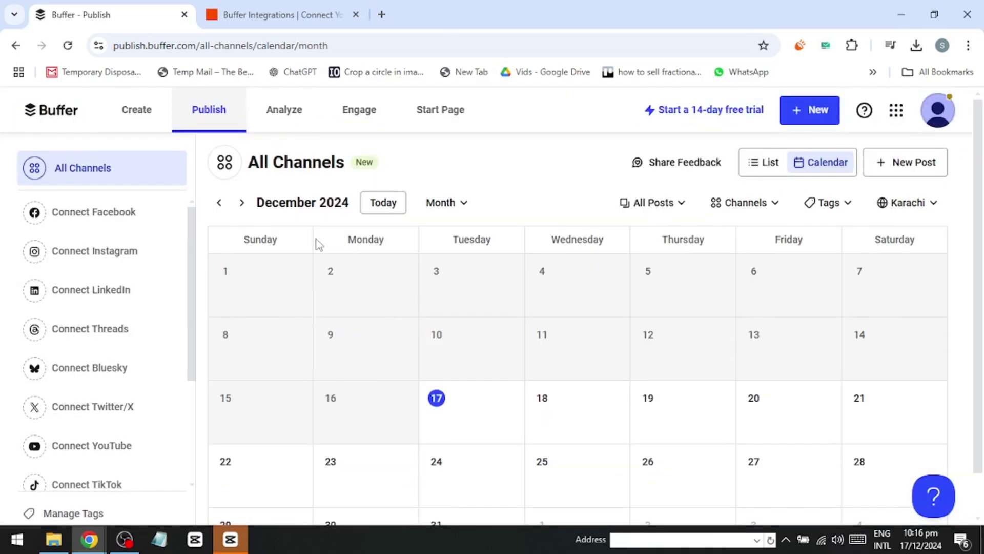
left_click(217, 204)
left_click(217, 205)
left_click(217, 205)
left_click(217, 205)
left_click(218, 205)
left_click(218, 205)
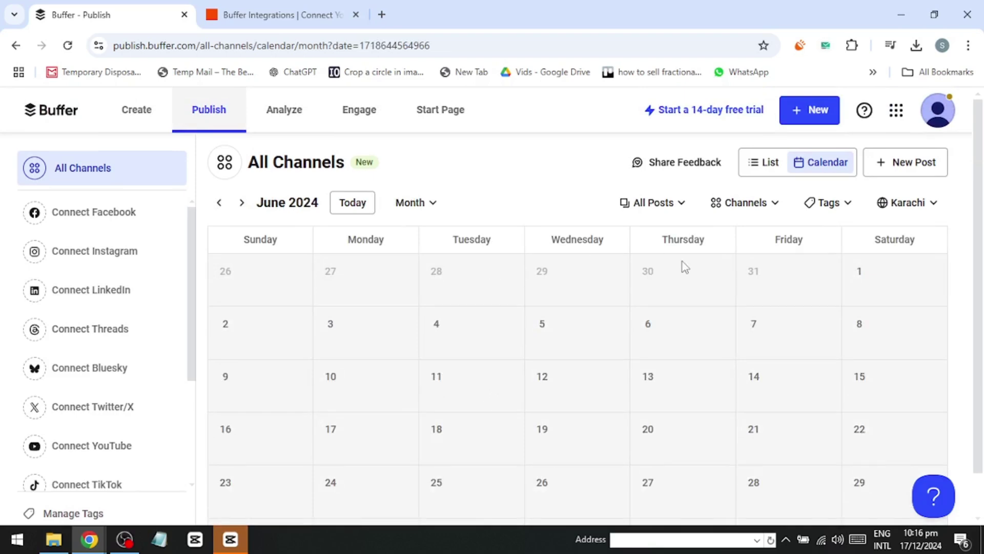
On the Create board, start a new idea and close it without saving
left_click(139, 117)
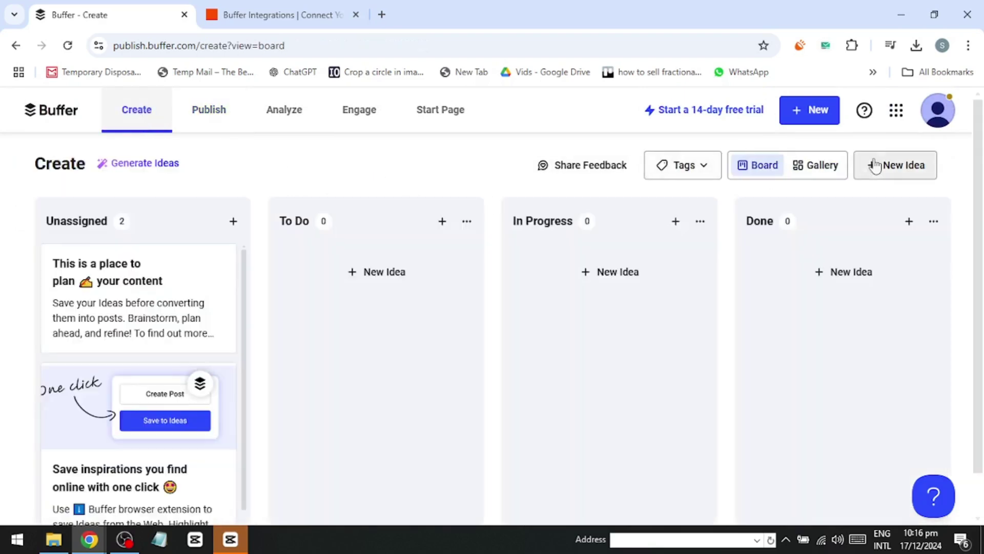
scroll(131, 287, "down", 2)
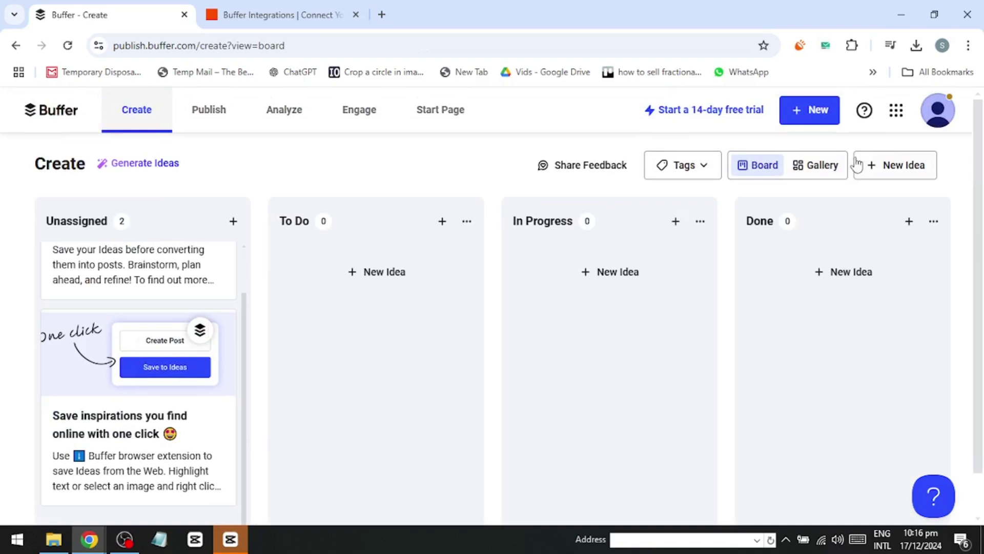
left_click(907, 165)
left_click(730, 132)
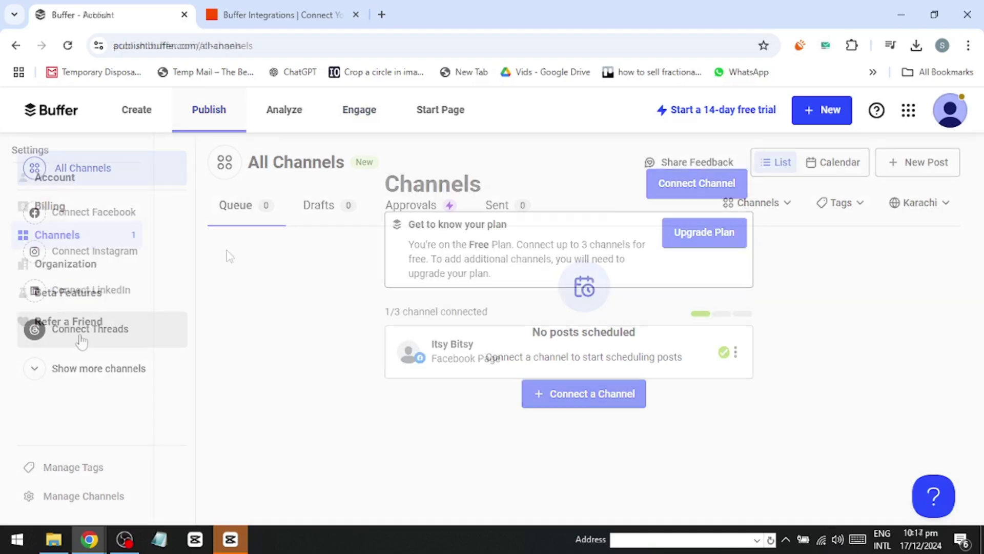
Open the organization settings and go to the Start Page section
left_click(77, 269)
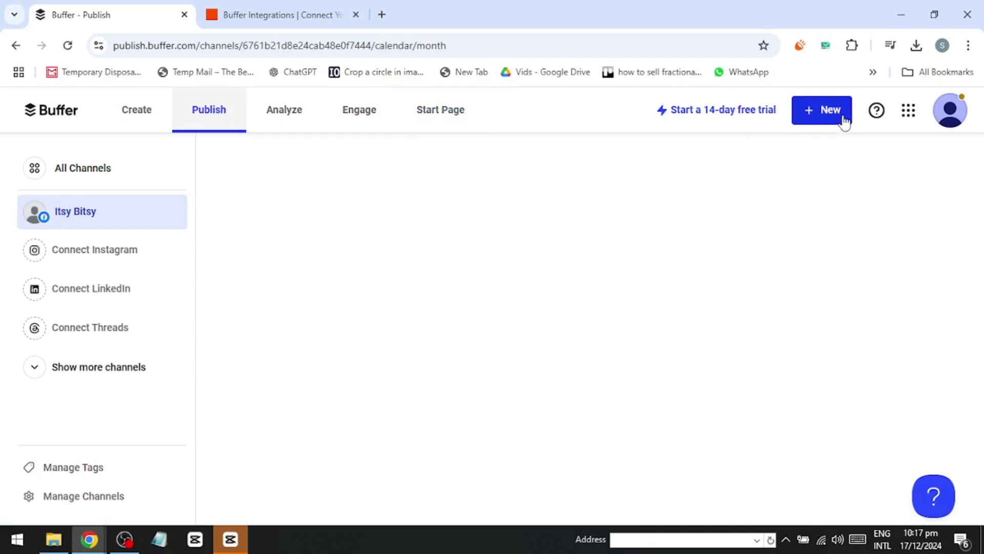
left_click(448, 118)
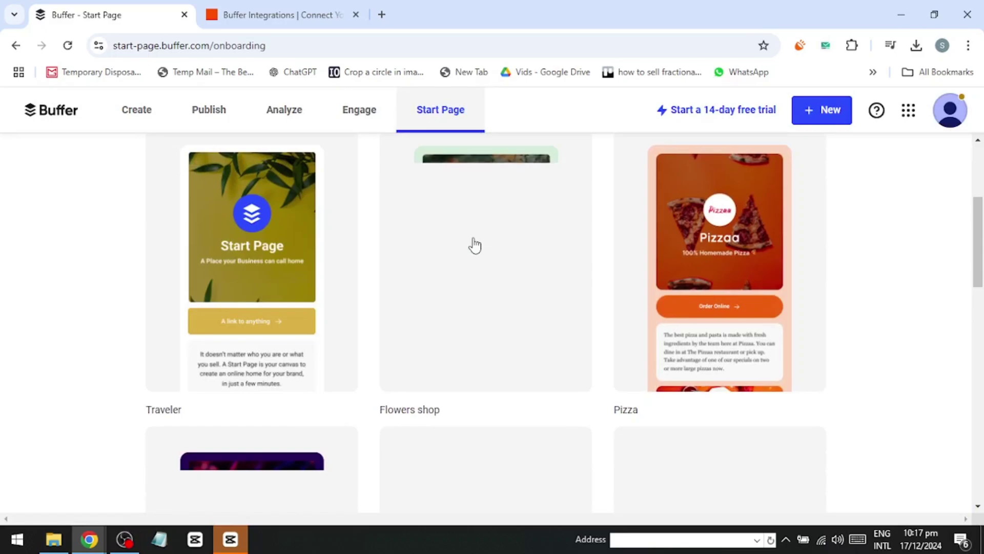
scroll(687, 304, "down", 10)
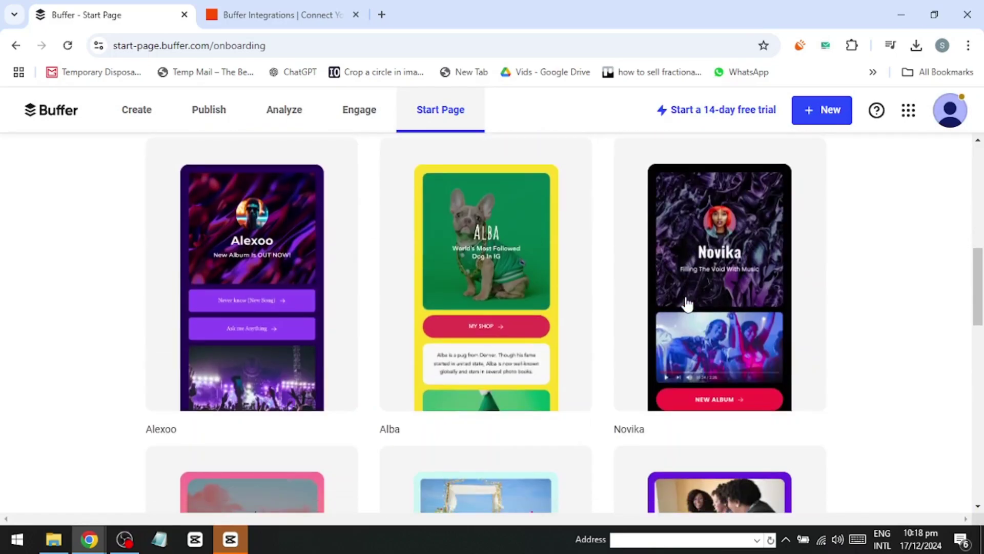
Create a Start Page named 'cryptobanana' from the Traveler template
scroll(440, 305, "up", 12)
left_click(257, 310)
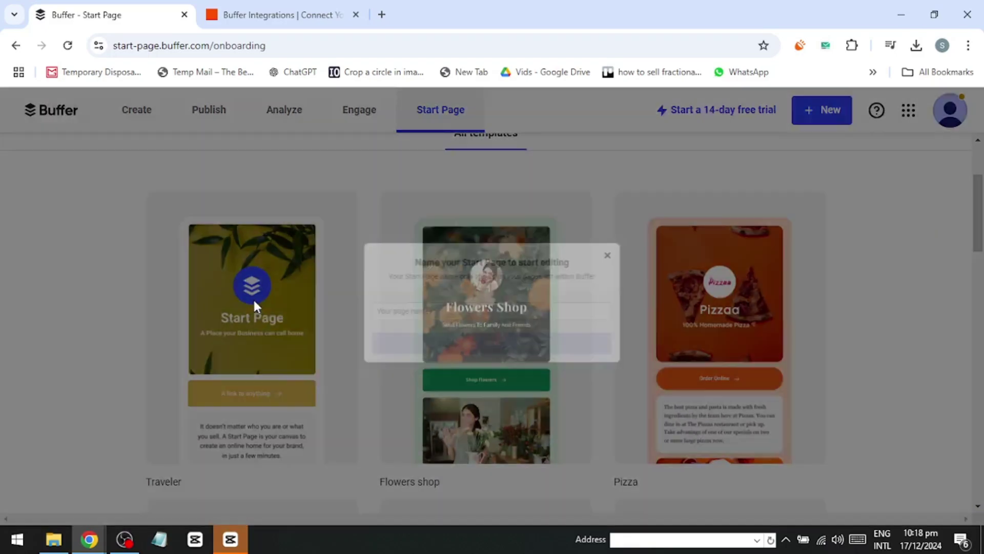
left_click(433, 317)
type("cryptoban")
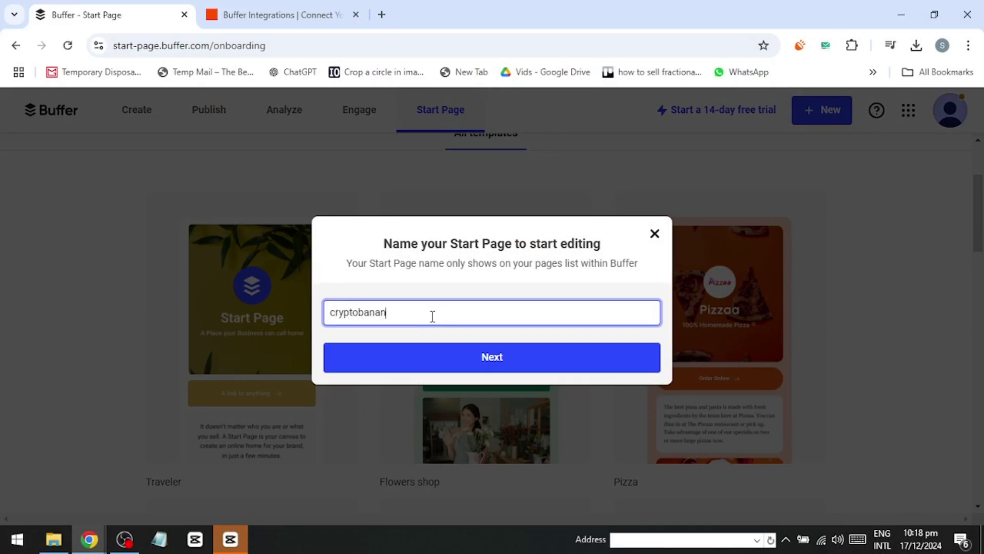
left_click(473, 362)
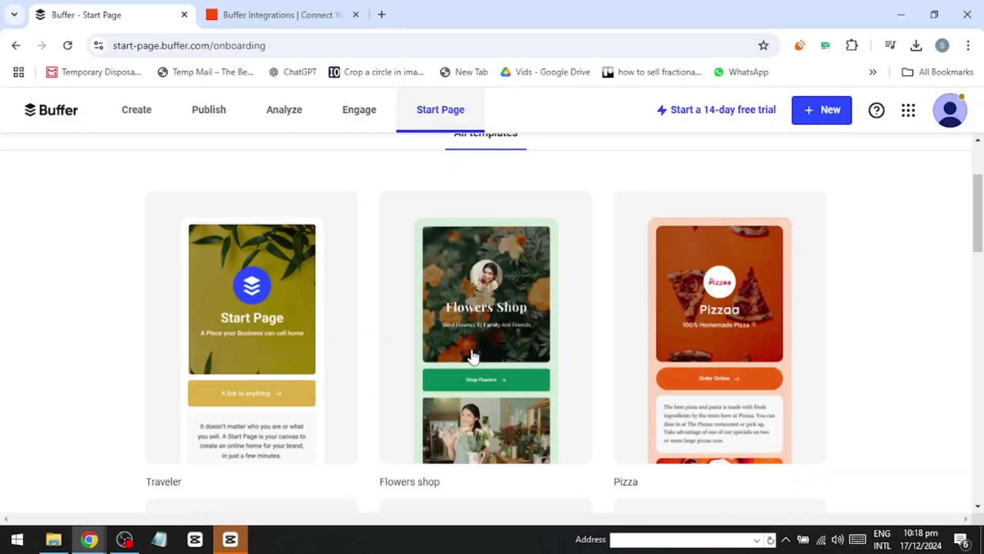
scroll(641, 363, "down", 1)
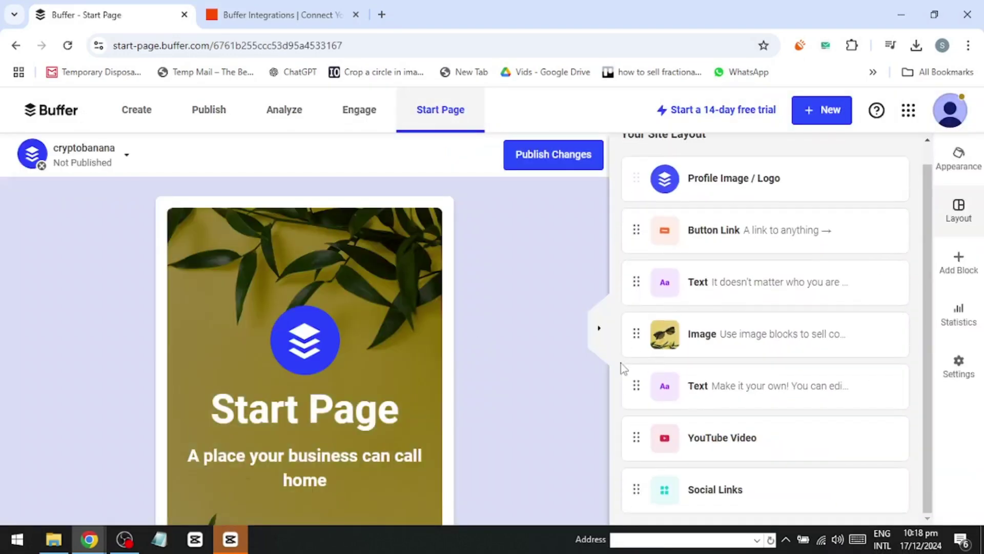